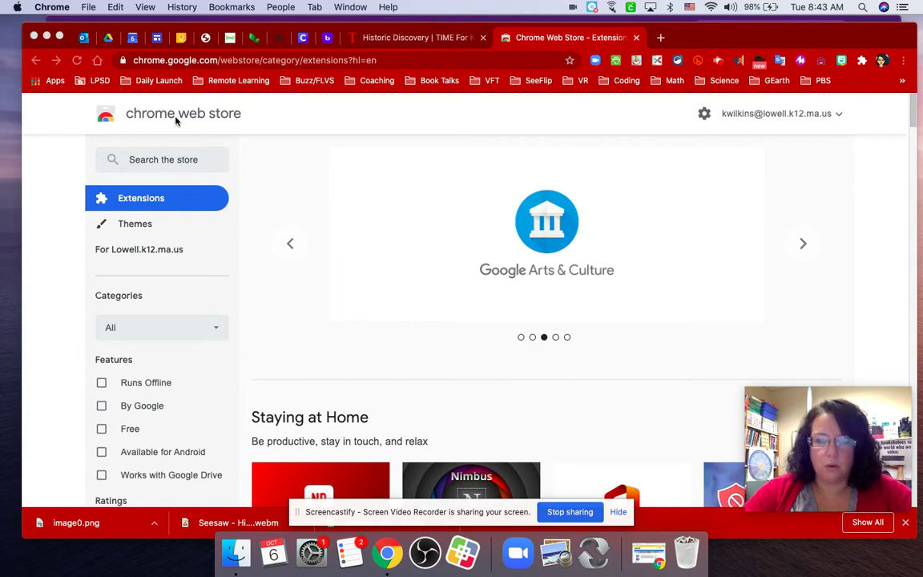
# Browse the Chrome Web Store extensions offered for the Lowell.k12.ma.us domain.
pyautogui.click(160, 200)
pyautogui.click(158, 250)
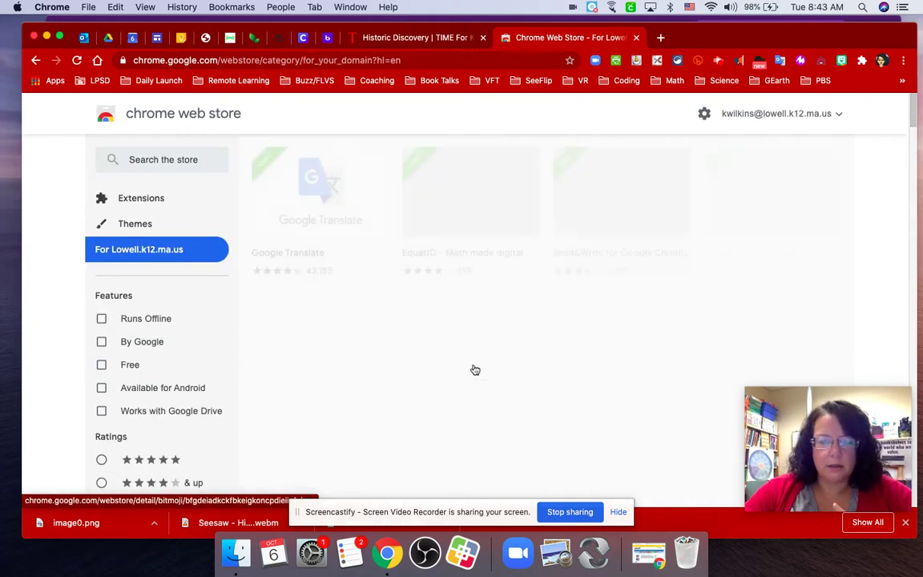
pyautogui.scroll(-3, 475, 370)
pyautogui.scroll(2, 475, 369)
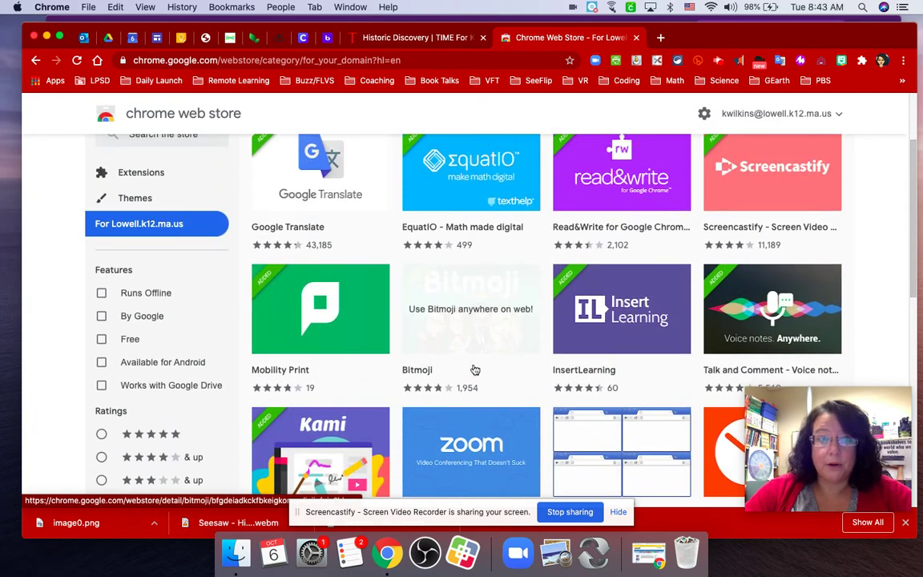
pyautogui.scroll(-5, 475, 369)
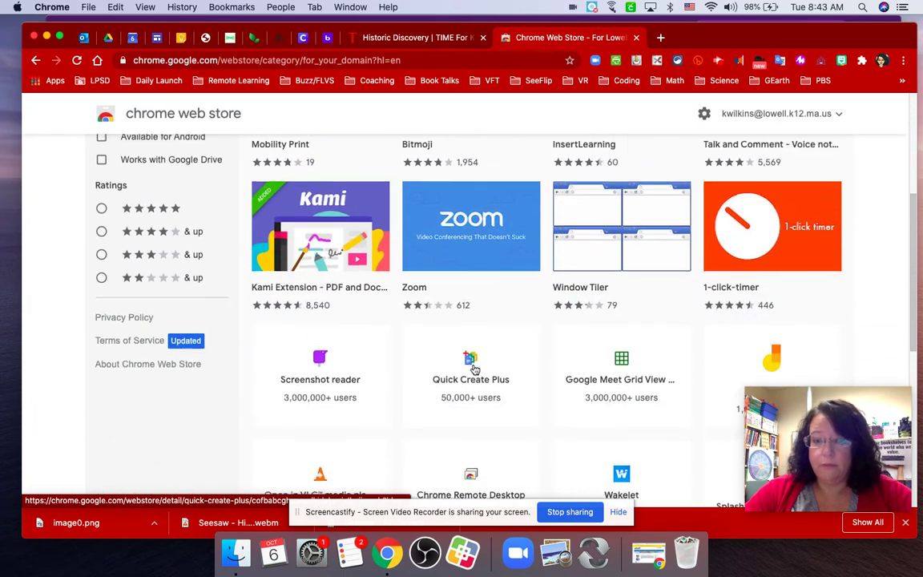
pyautogui.scroll(6, 475, 369)
# Search the store for "read aloud" and open the page of Read Aloud: A Text to Speech Voice Reader.
pyautogui.click(158, 161)
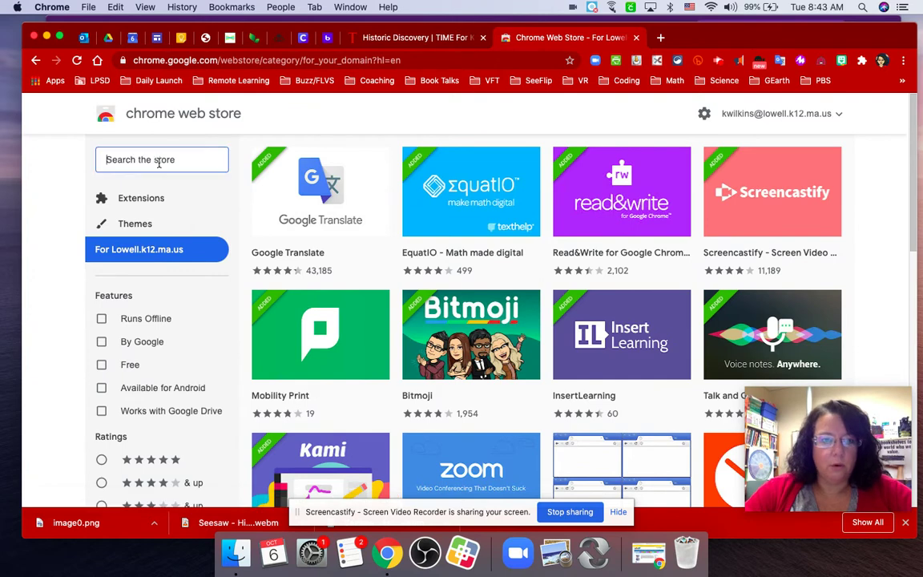
pyautogui.write('read aloud')
pyautogui.press('Return')
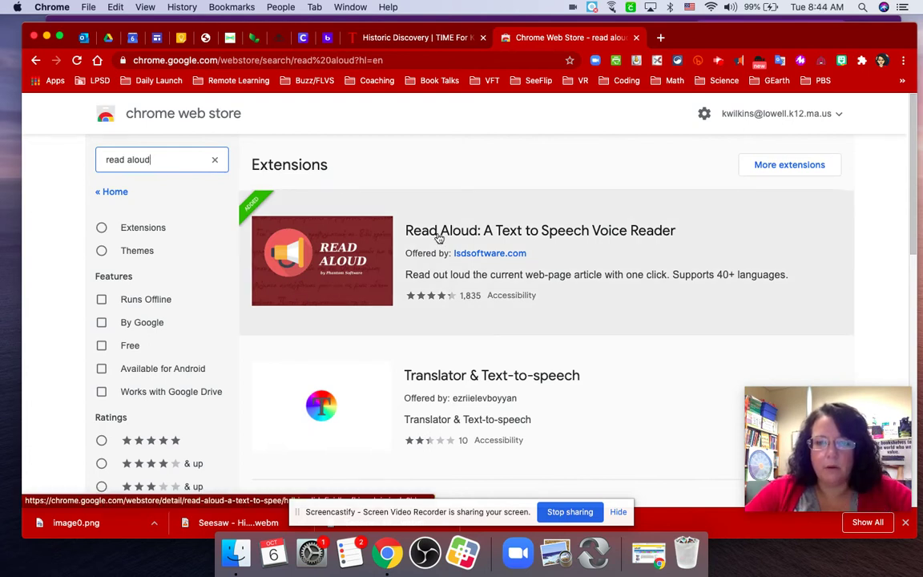
pyautogui.click(615, 227)
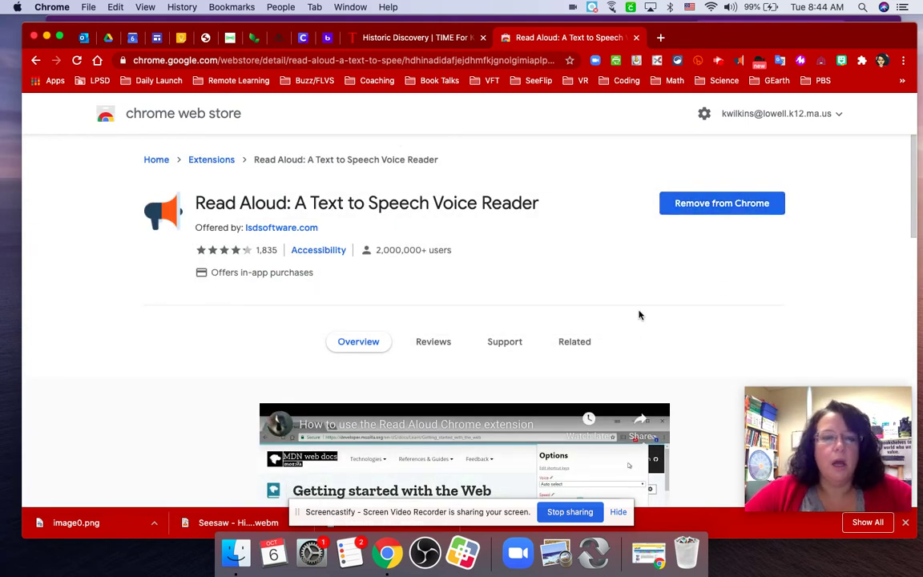
pyautogui.scroll(-2, 659, 328)
pyautogui.scroll(2, 658, 328)
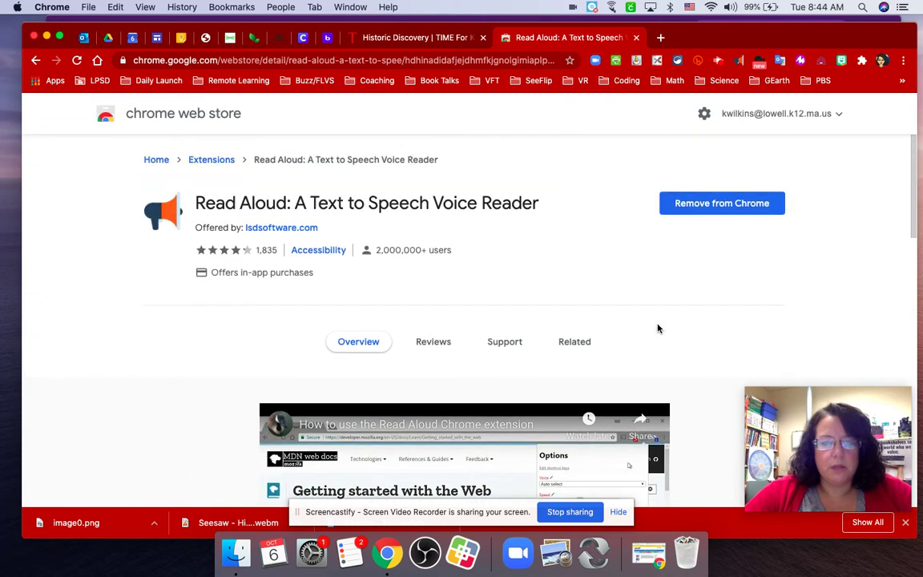
pyautogui.click(458, 62)
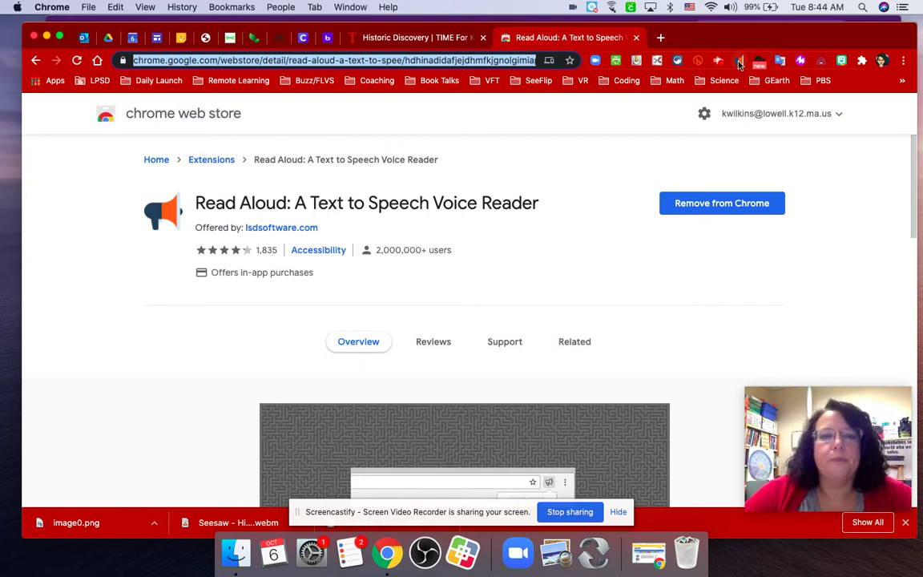
# Switch to the TIME for Kids article "Historic Discovery" and look over its title and opening section.
pyautogui.click(426, 44)
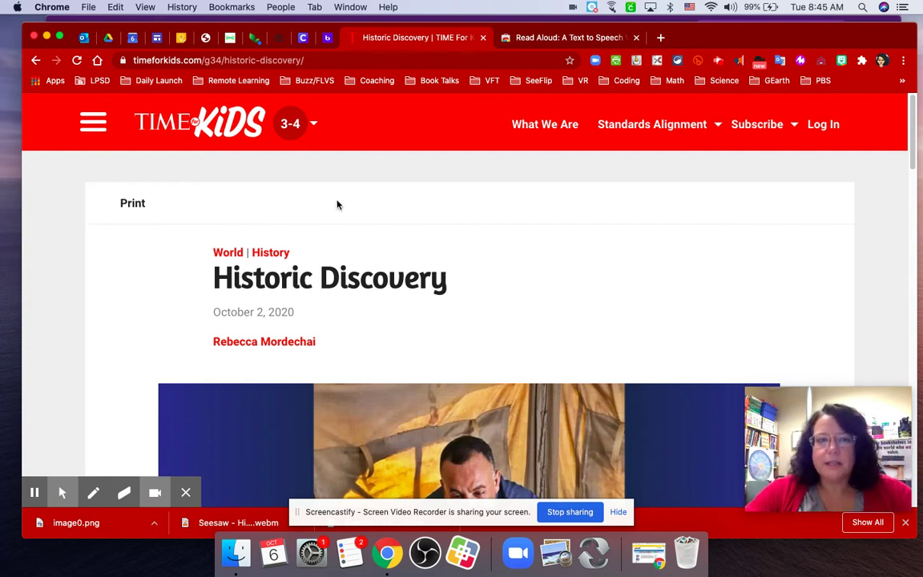
pyautogui.moveTo(457, 286); pyautogui.dragTo(213, 280)
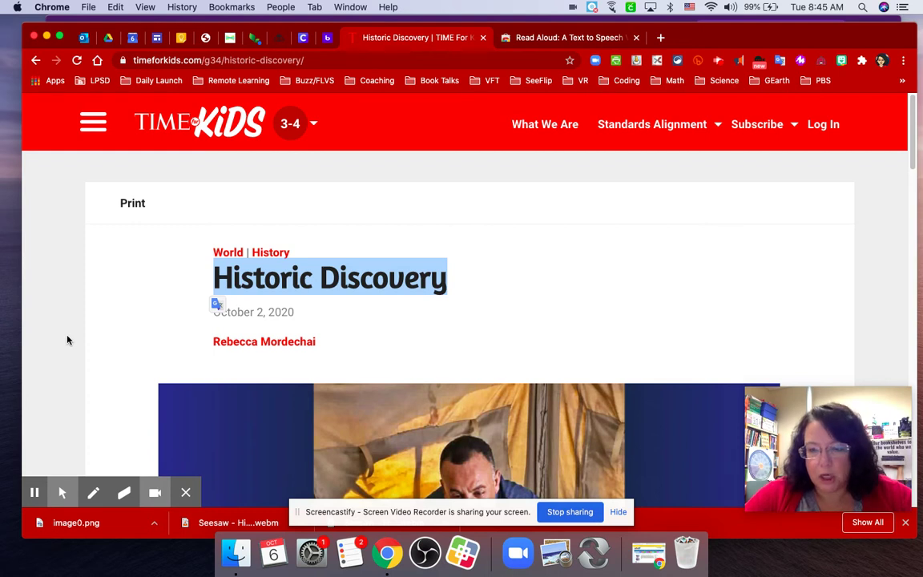
pyautogui.click(891, 303)
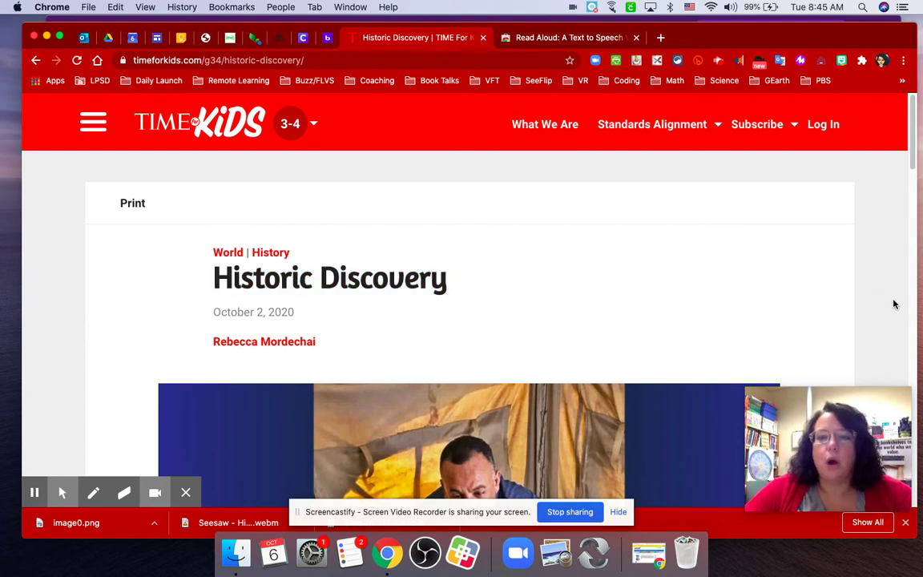
pyautogui.scroll(-1, 730, 315)
pyautogui.scroll(1, 731, 314)
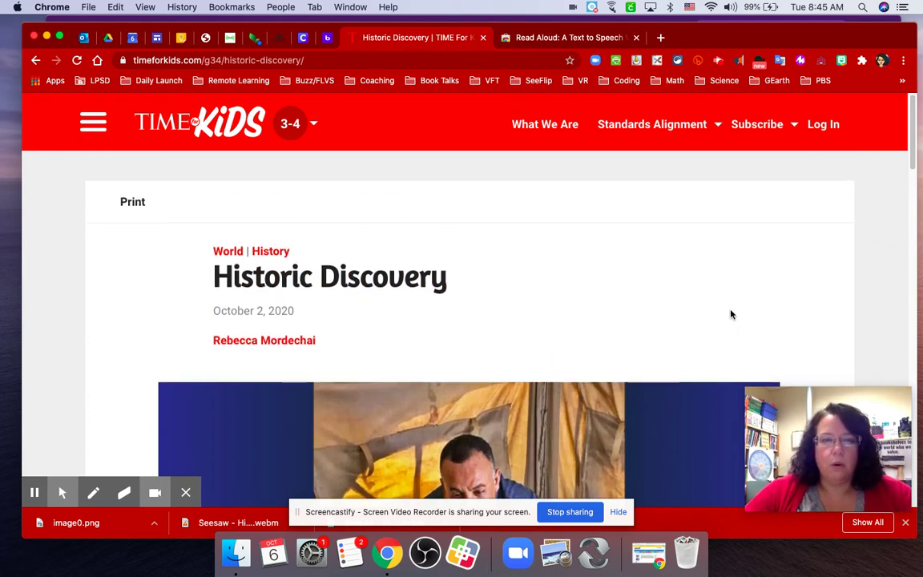
pyautogui.scroll(-5, 731, 315)
pyautogui.scroll(5, 731, 315)
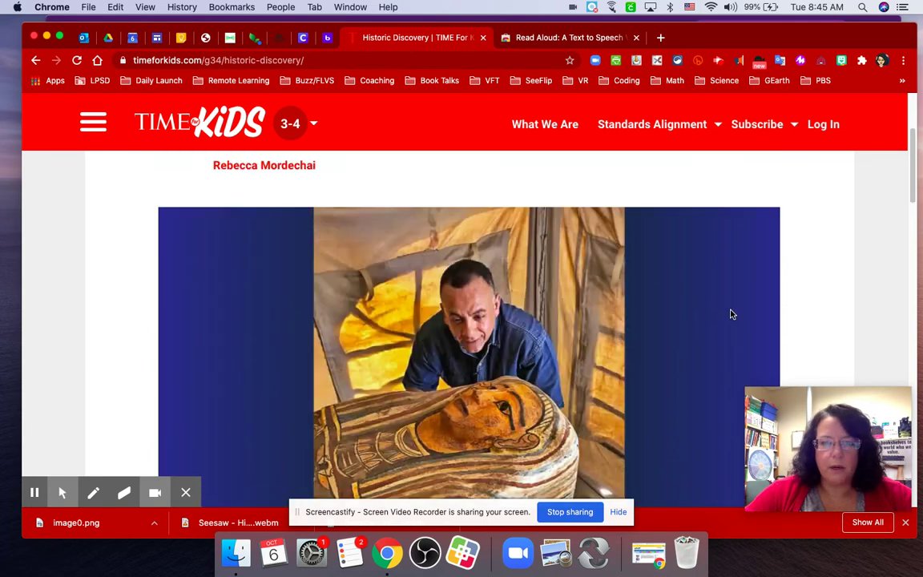
pyautogui.scroll(3, 730, 314)
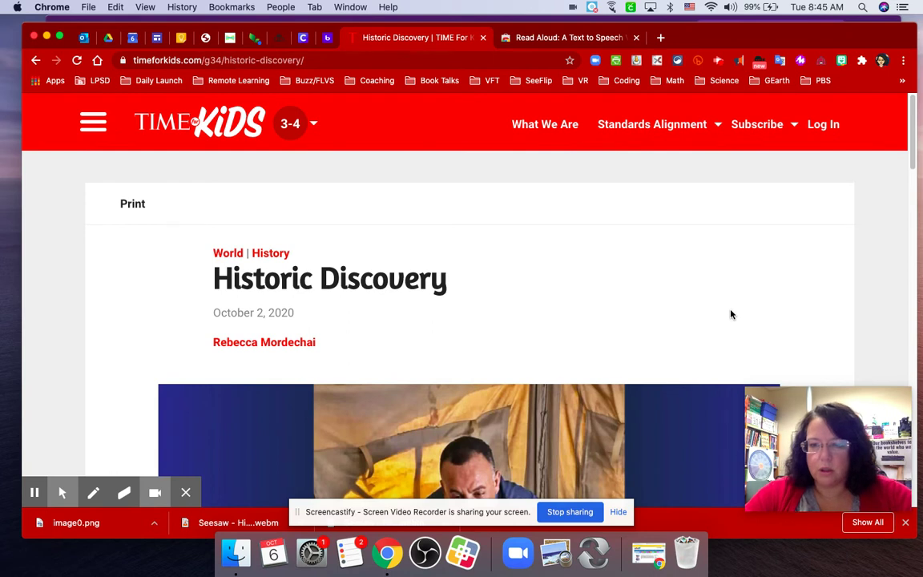
# Have the Read Aloud extension read the article, stop it, restart it from the beginning and pause it.
pyautogui.click(740, 62)
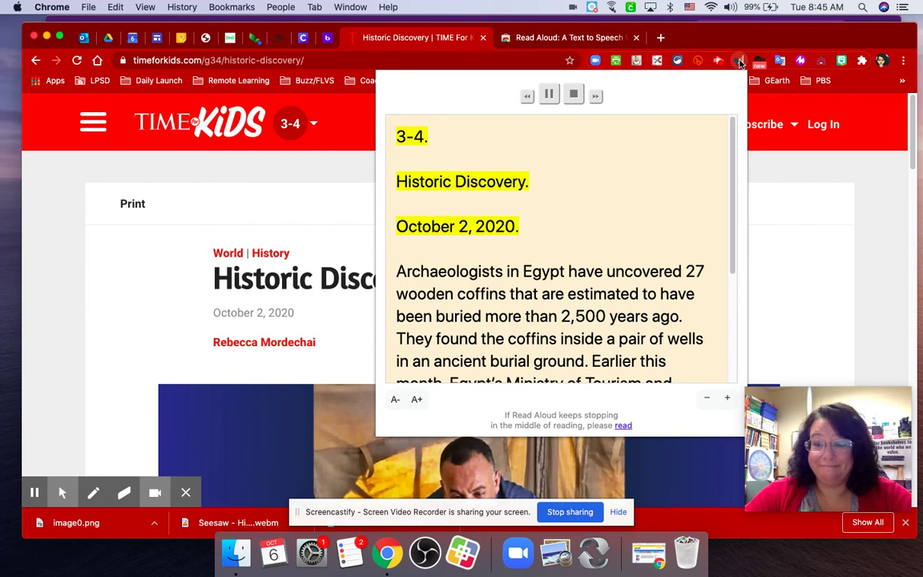
pyautogui.click(573, 96)
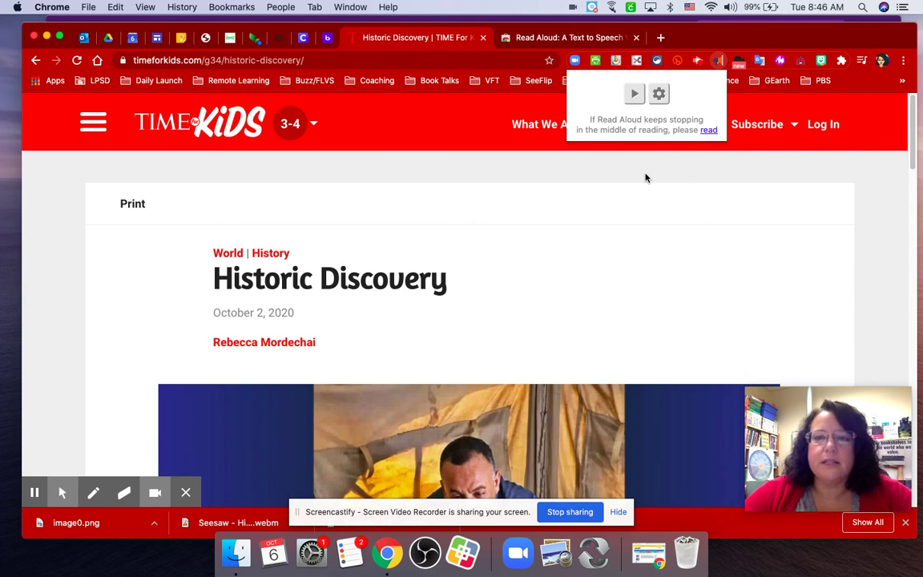
pyautogui.click(633, 94)
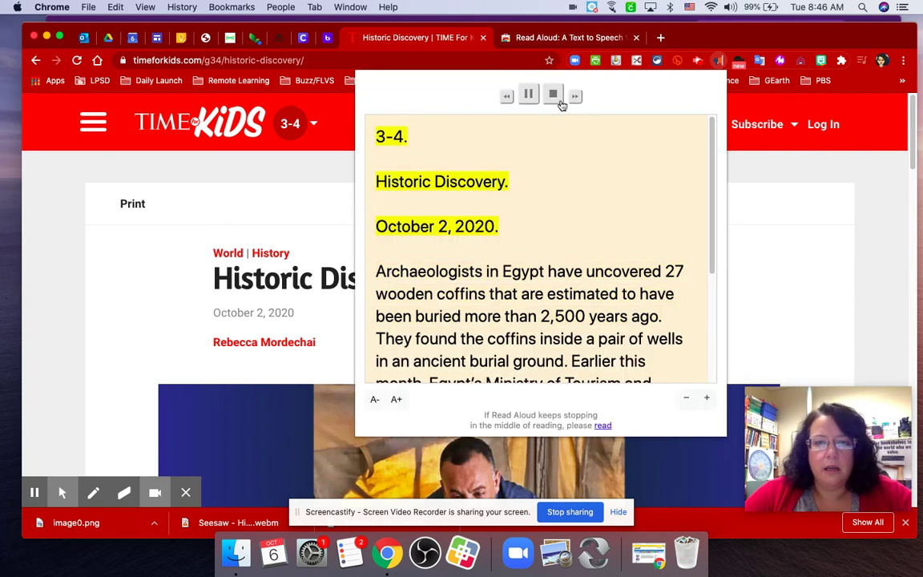
pyautogui.click(528, 94)
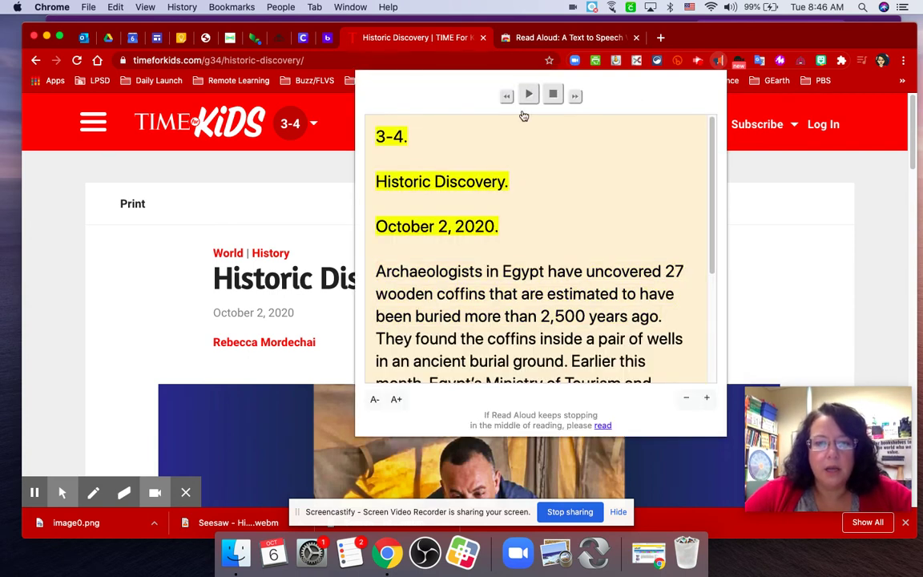
# Enlarge the article text in the Read Aloud reading window.
pyautogui.click(397, 400)
pyautogui.click(396, 399)
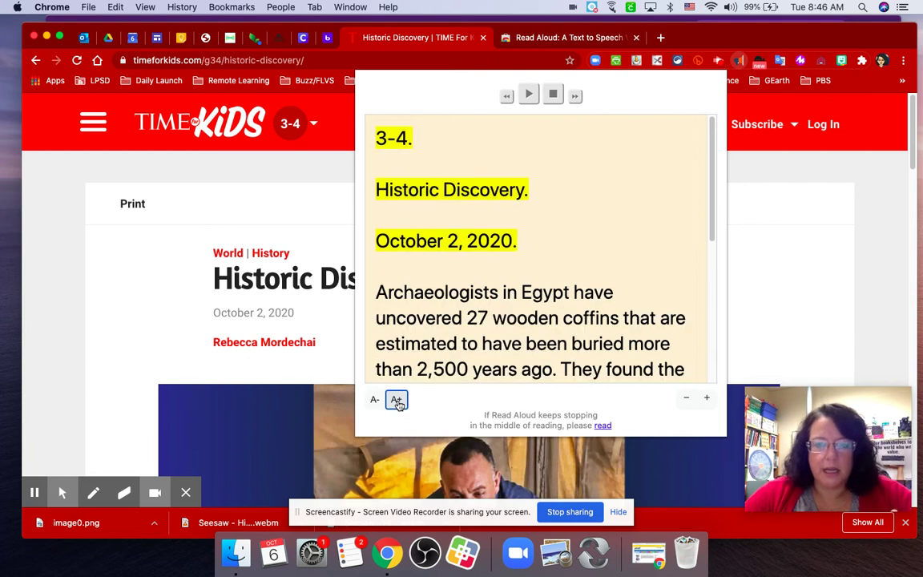
pyautogui.scroll(-2, 497, 291)
pyautogui.scroll(2, 498, 292)
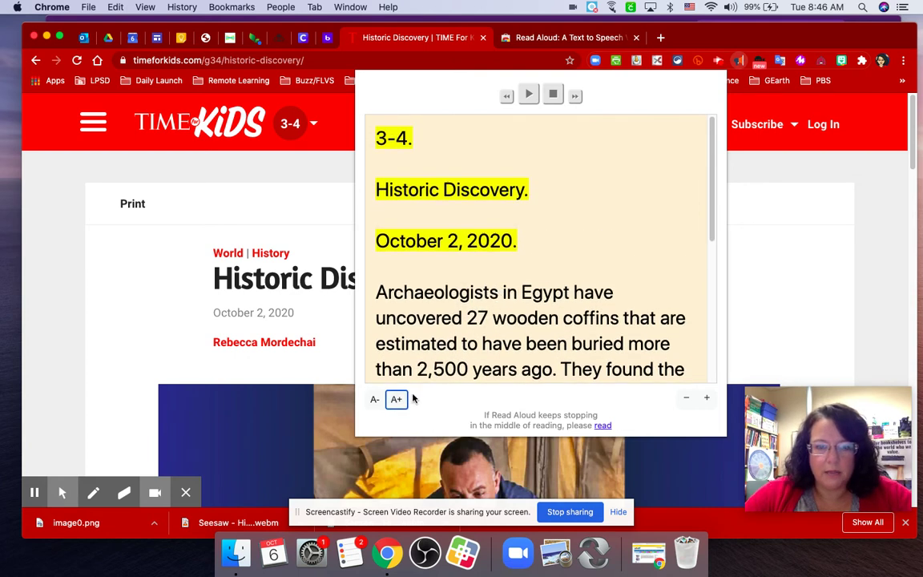
# Reduce the article text in the Read Aloud reading window to a smaller size.
pyautogui.click(375, 399)
pyautogui.click(374, 399)
pyautogui.click(375, 399)
pyautogui.click(374, 399)
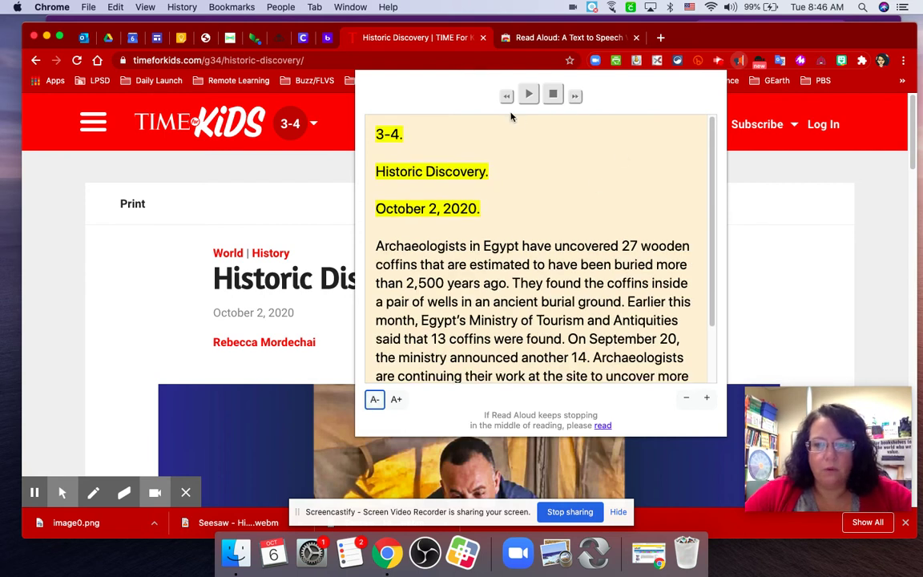
# Enlarge the Read Aloud reading window by one size and shrink it back.
pyautogui.click(707, 399)
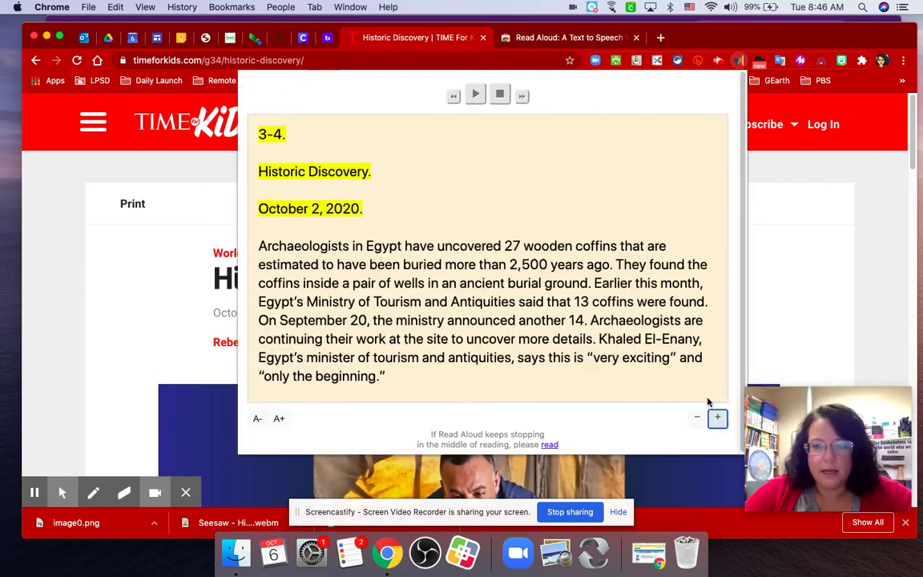
pyautogui.click(696, 417)
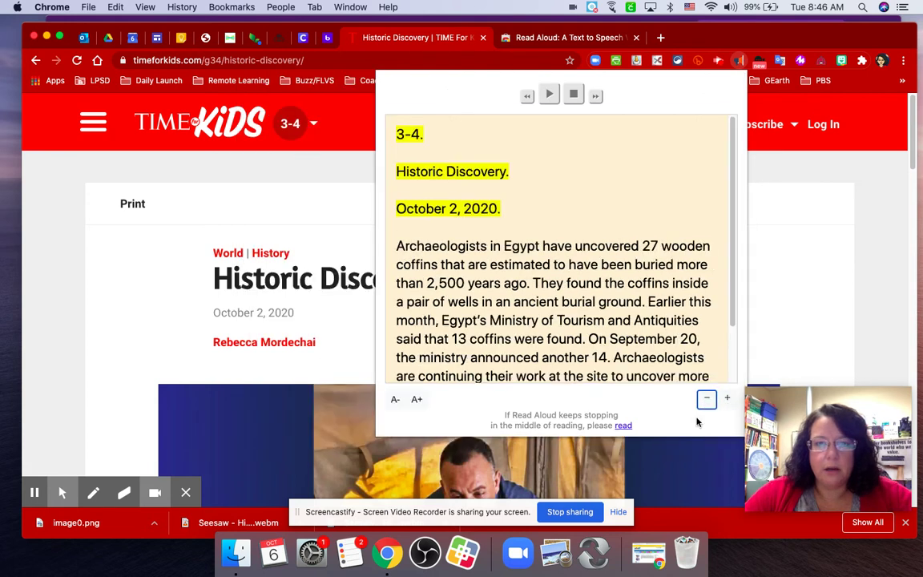
# Stop the reading and review the voice choices in the Read Aloud options, keeping Auto select and leaving playback stopped.
pyautogui.click(576, 95)
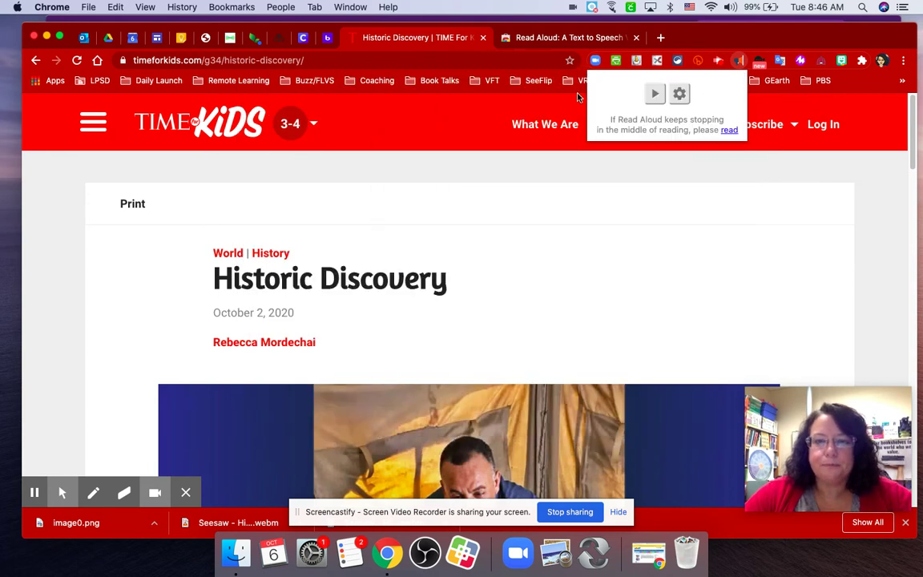
pyautogui.click(679, 93)
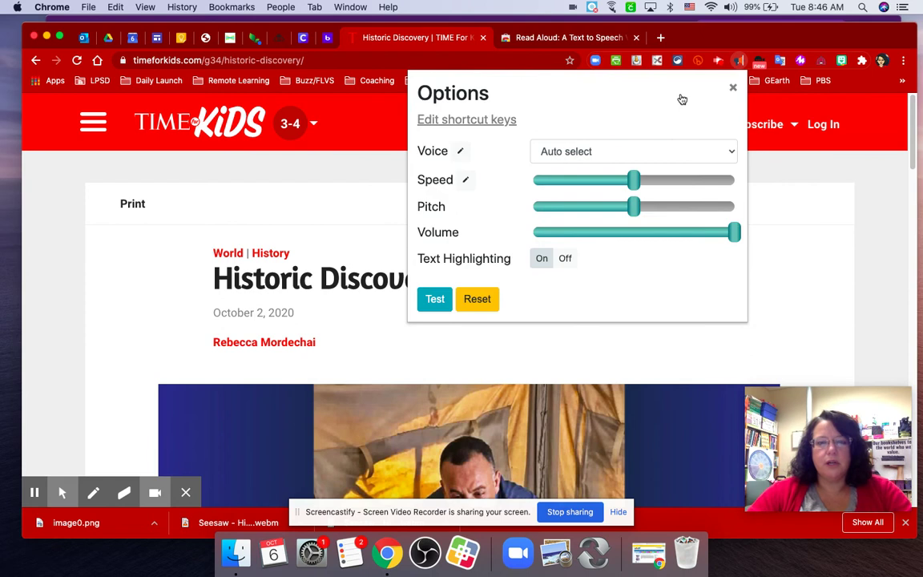
pyautogui.click(674, 152)
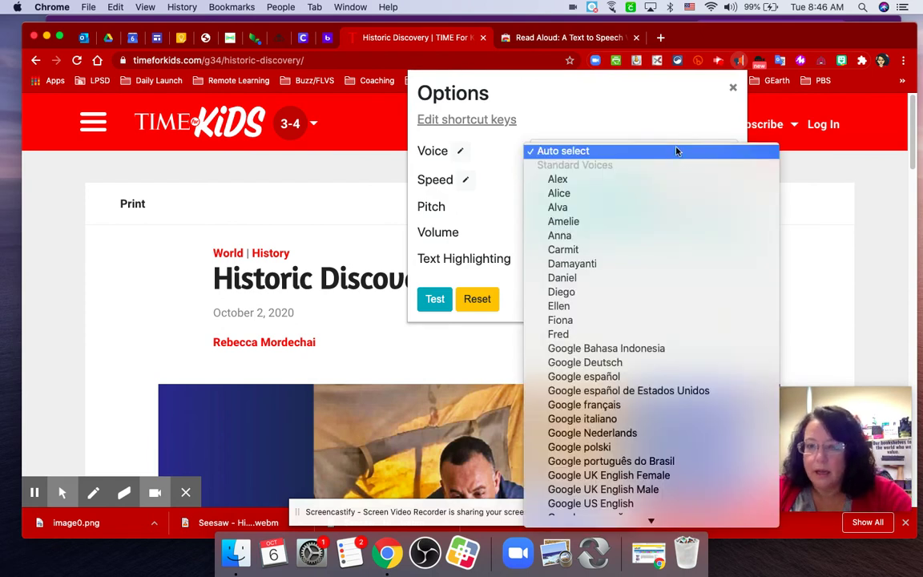
pyautogui.click(675, 151)
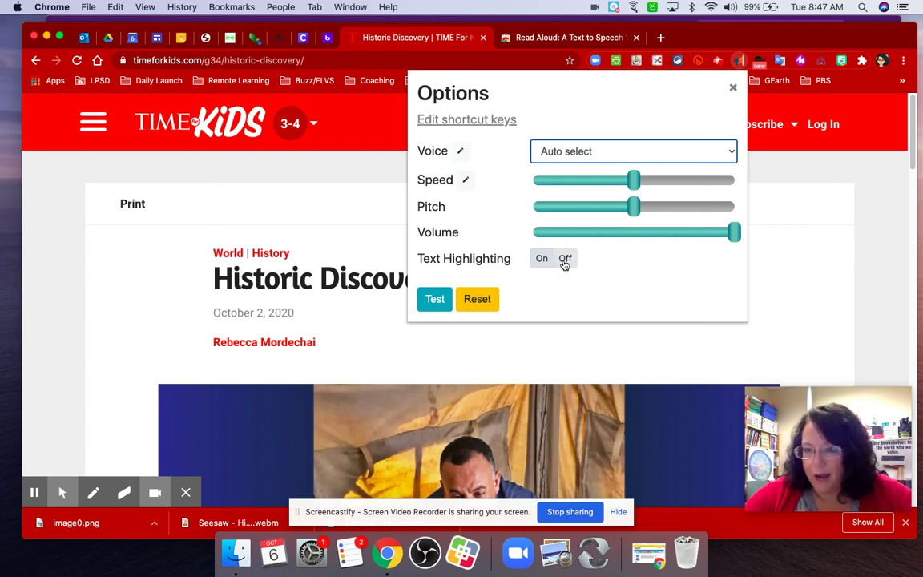
pyautogui.click(732, 88)
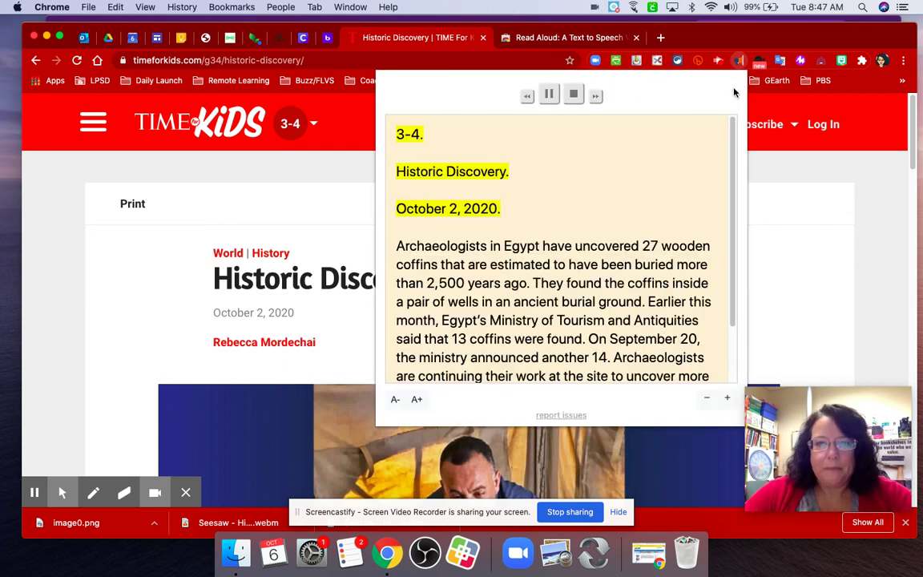
pyautogui.click(572, 94)
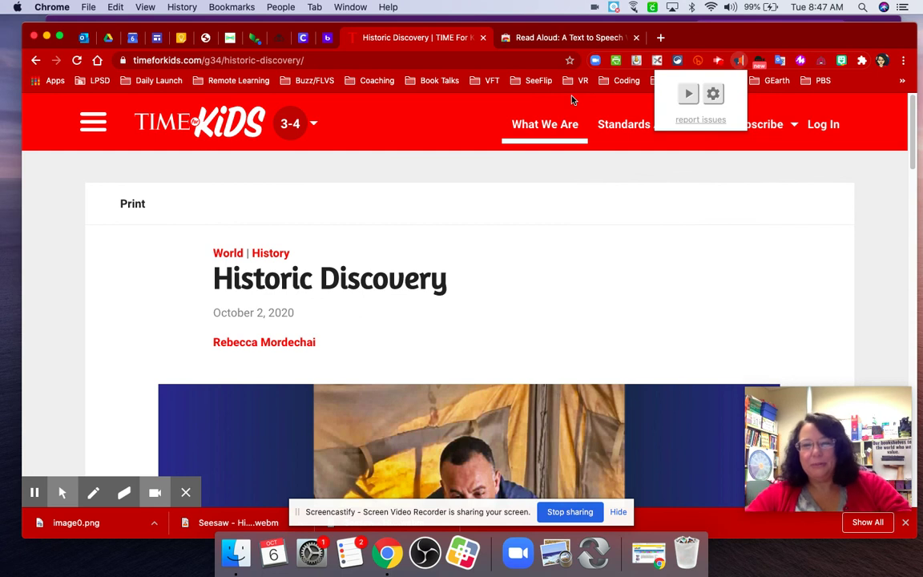